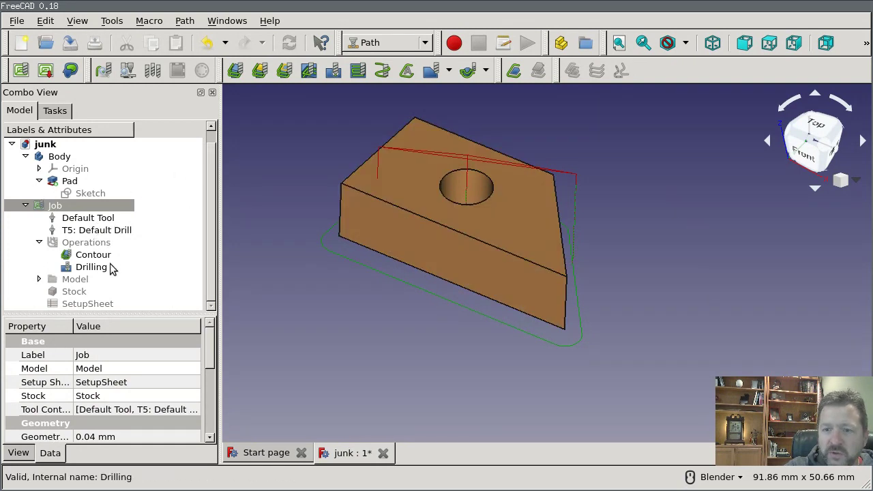
Open the Job's Output settings and widen the job editing panel.
click(258, 278)
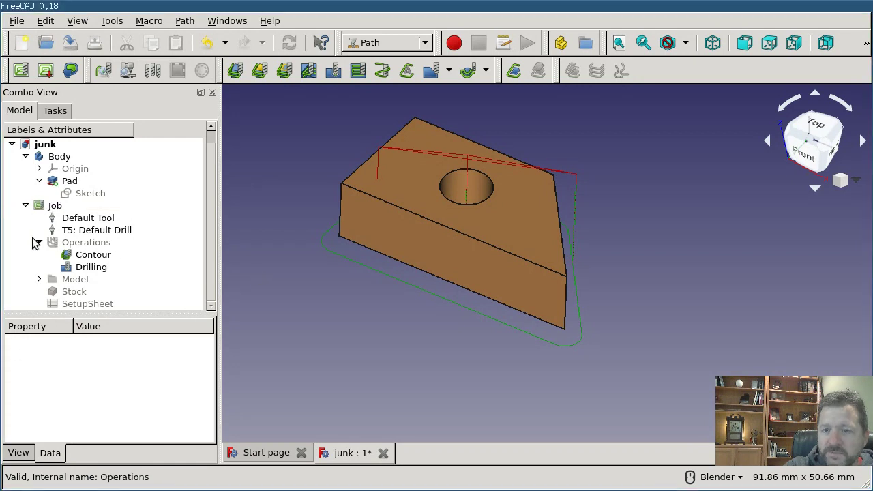
click(68, 205)
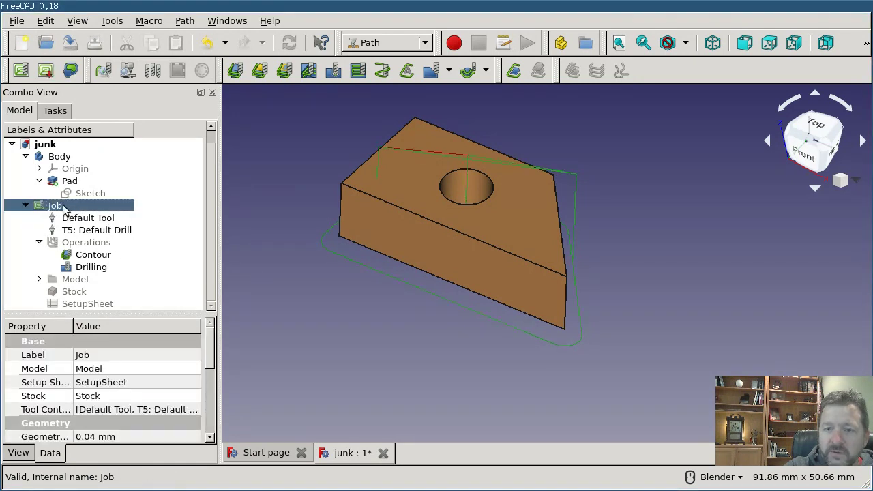
double_click(69, 205)
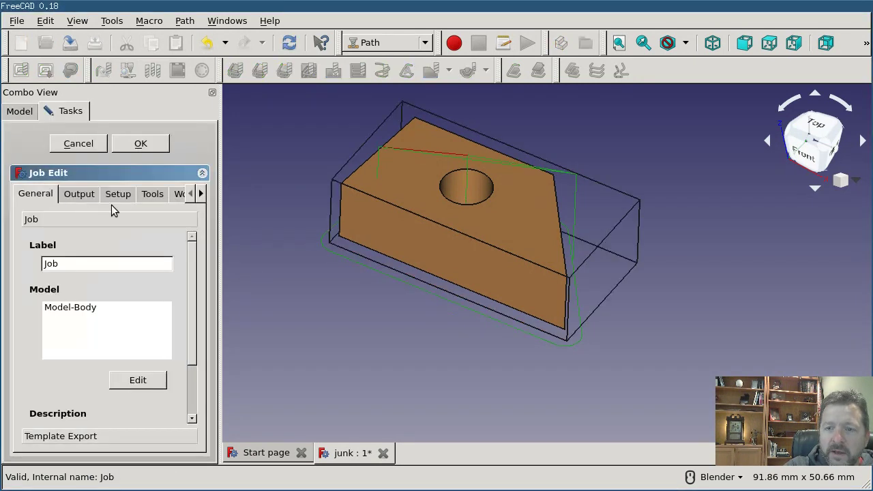
click(79, 194)
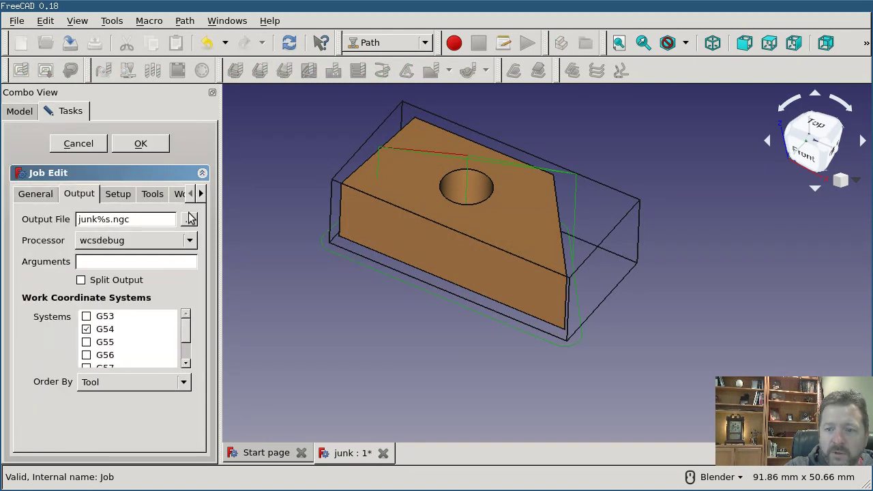
drag(218, 237, 286, 255)
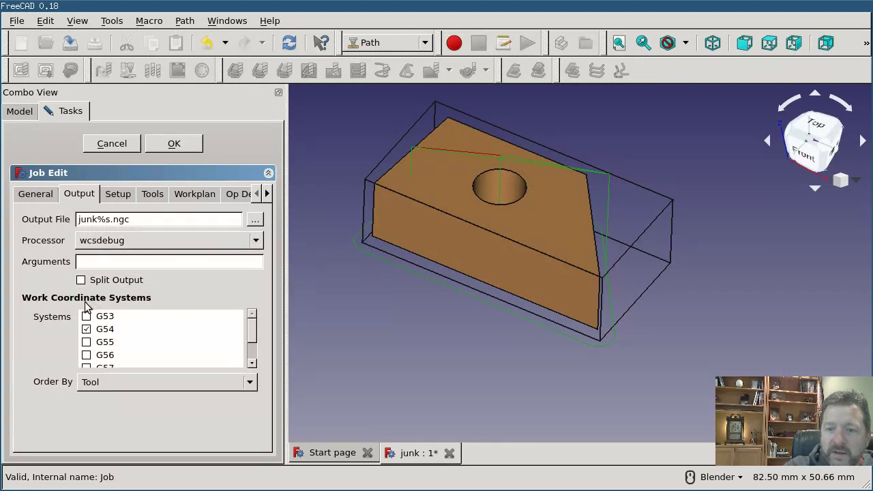
Enable the G54 work coordinate system and order the output by Fixture.
scroll(131, 319, down, 3)
scroll(134, 319, down, 1)
scroll(134, 318, up, 4)
click(86, 329)
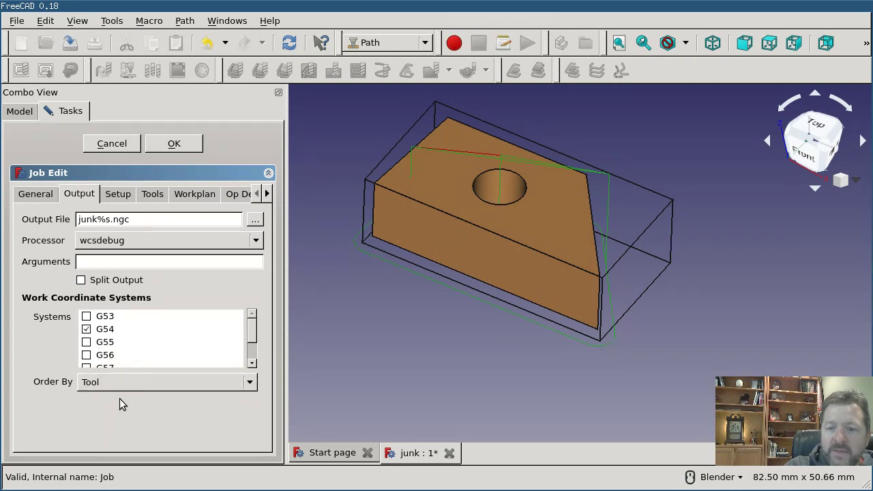
click(158, 381)
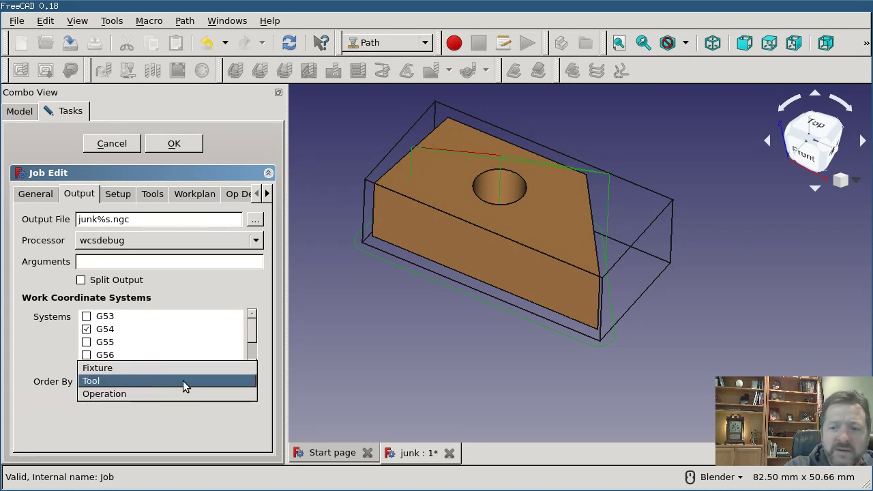
click(139, 369)
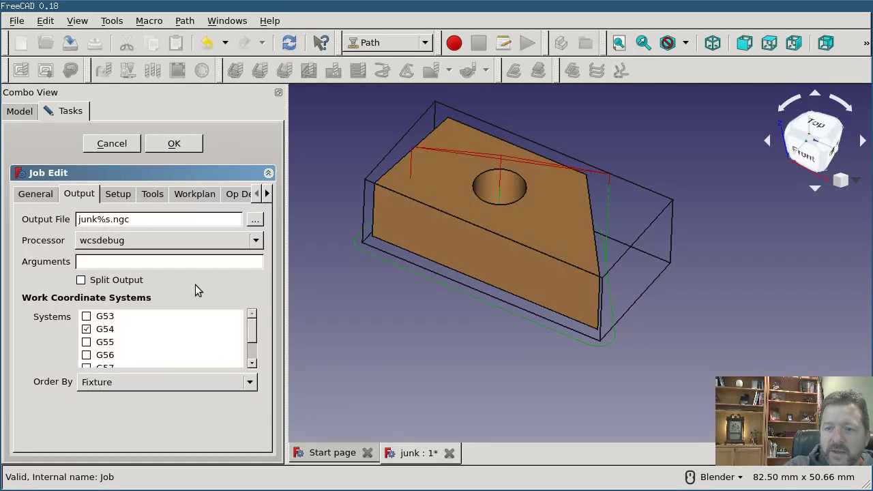
Accept the Job edits and post-process the Job, overwriting junk.ngc.
mouse_move(202, 261)
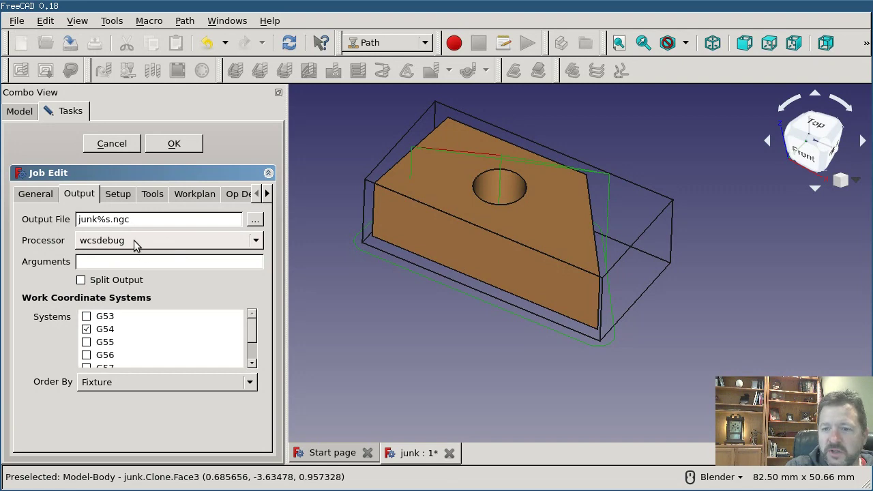
mouse_move(134, 245)
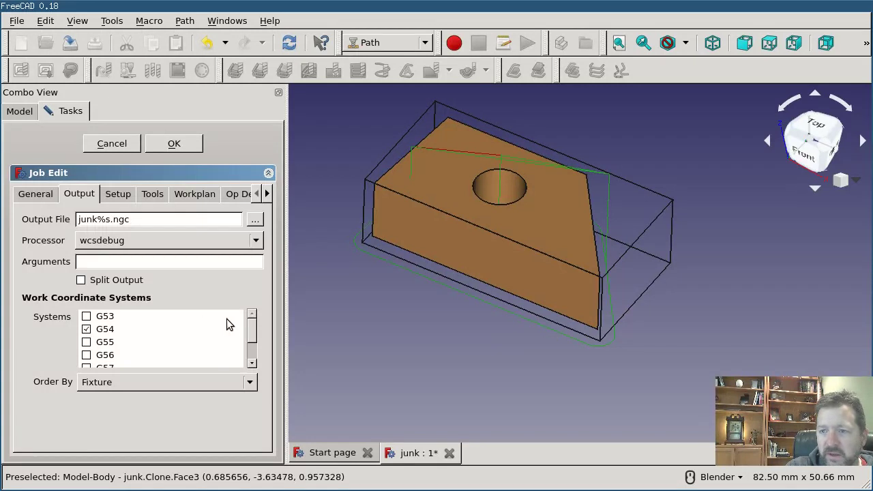
click(174, 147)
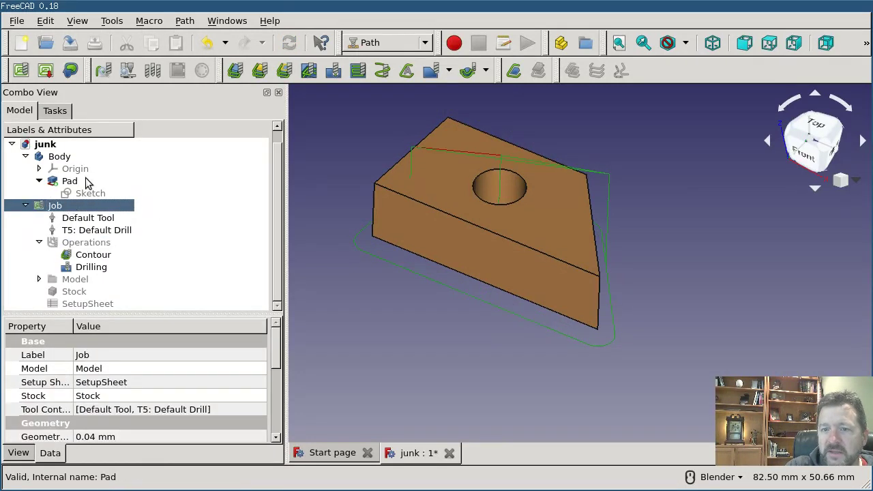
click(70, 69)
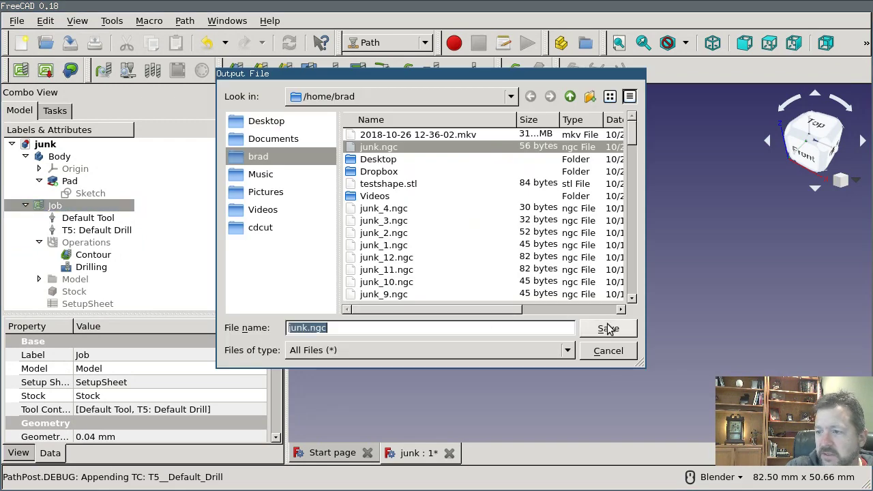
click(607, 328)
click(469, 219)
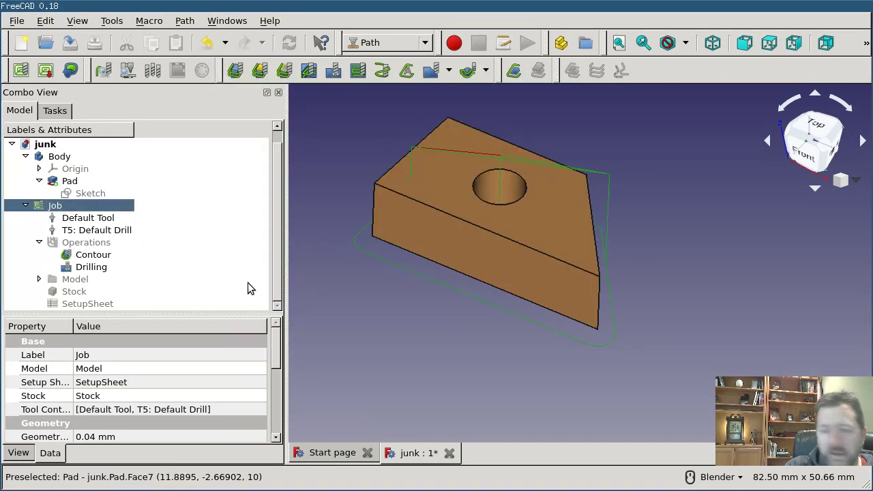
Reload junk.ngc in gedit to check its Fixture, tool and operation lines, then return to FreeCAD.
key(alt+Tab)
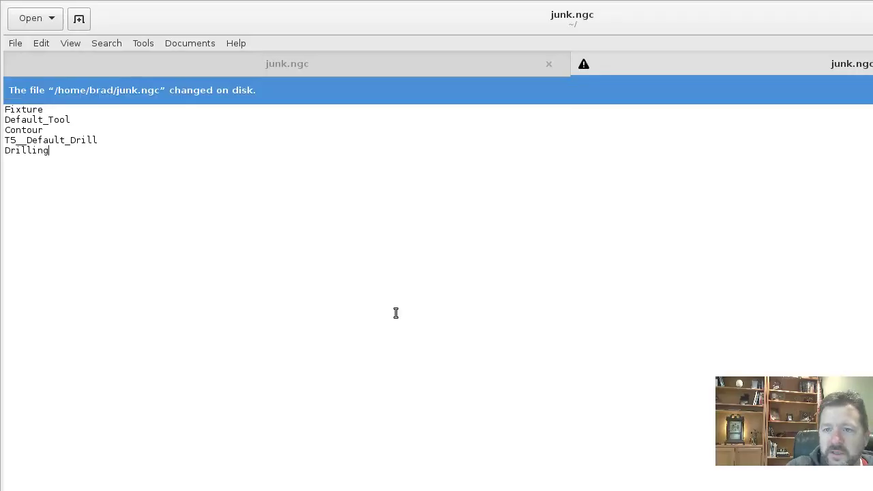
click(866, 90)
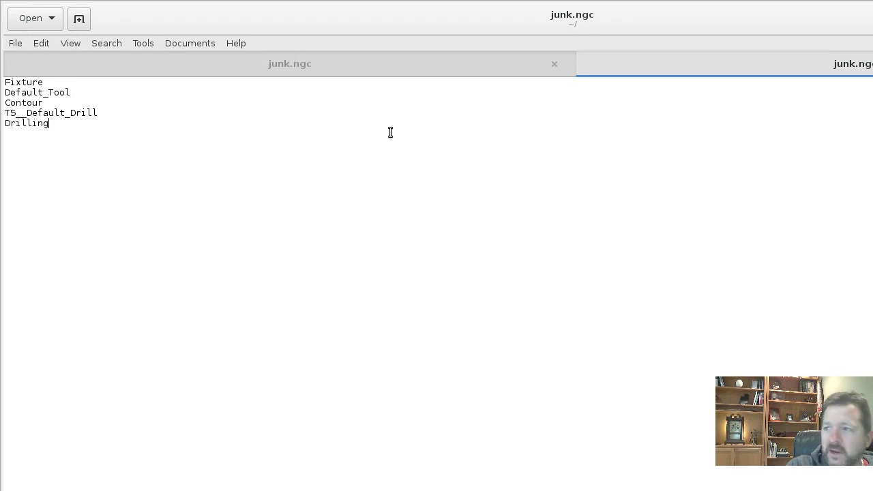
key(alt+Tab)
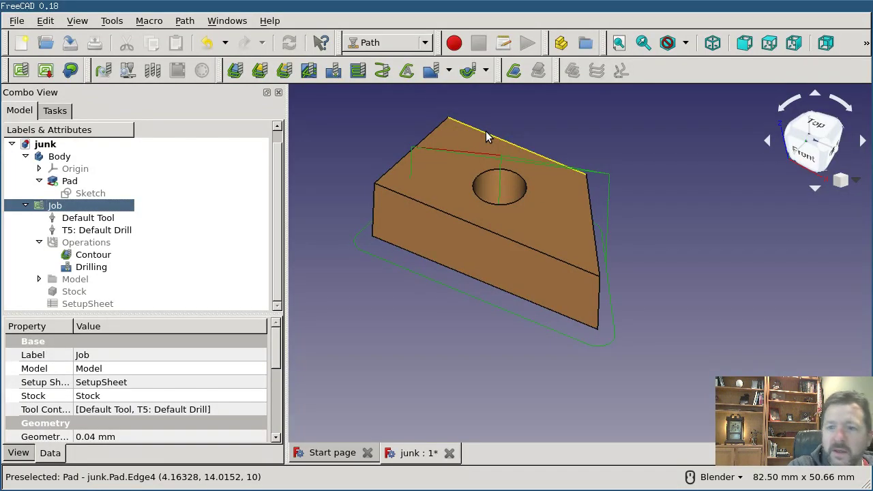
Add the G55 work coordinate system to the Job's output settings and accept.
double_click(75, 205)
click(82, 193)
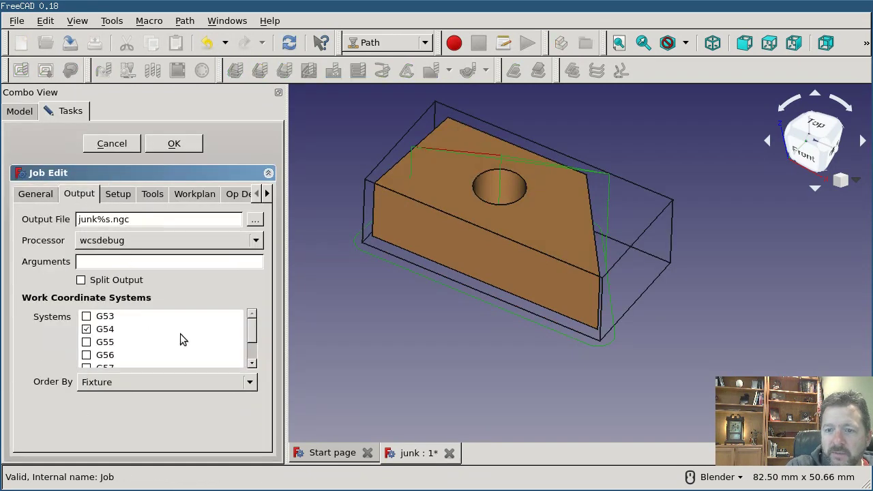
click(86, 342)
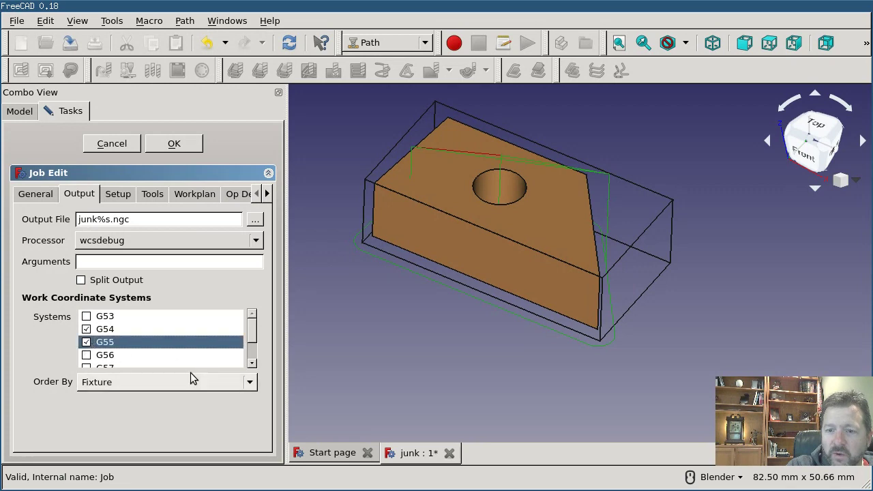
click(185, 146)
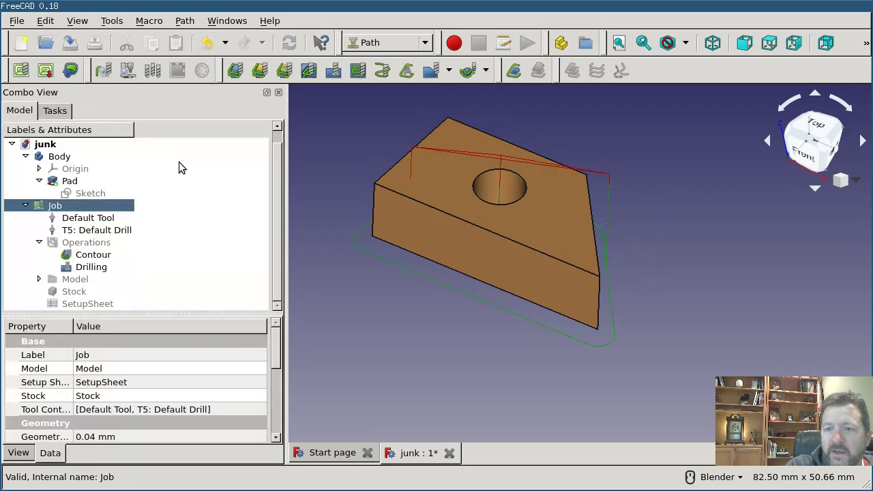
Post-process the Job again, replacing junk.ngc, and switch to gedit.
click(45, 71)
click(607, 328)
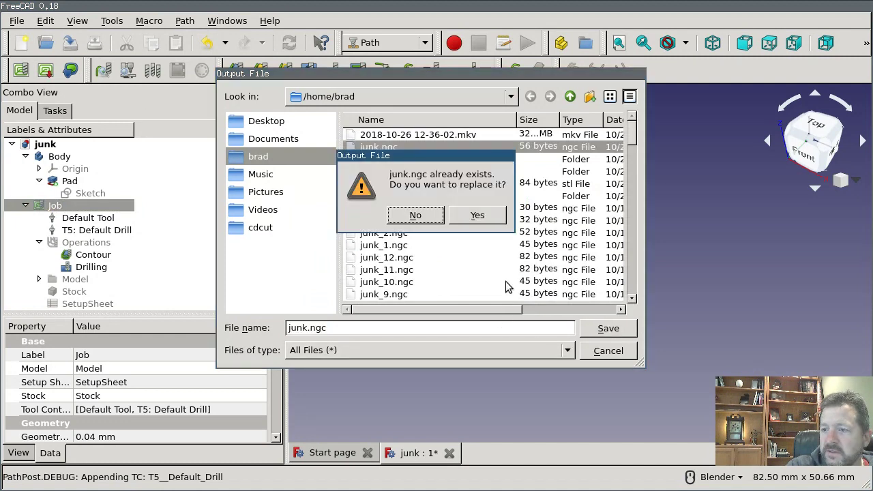
click(477, 215)
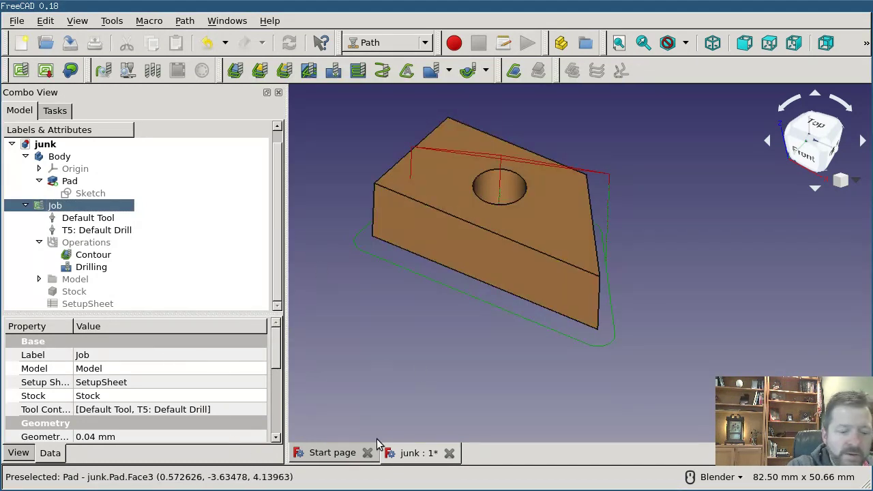
key(alt+Tab)
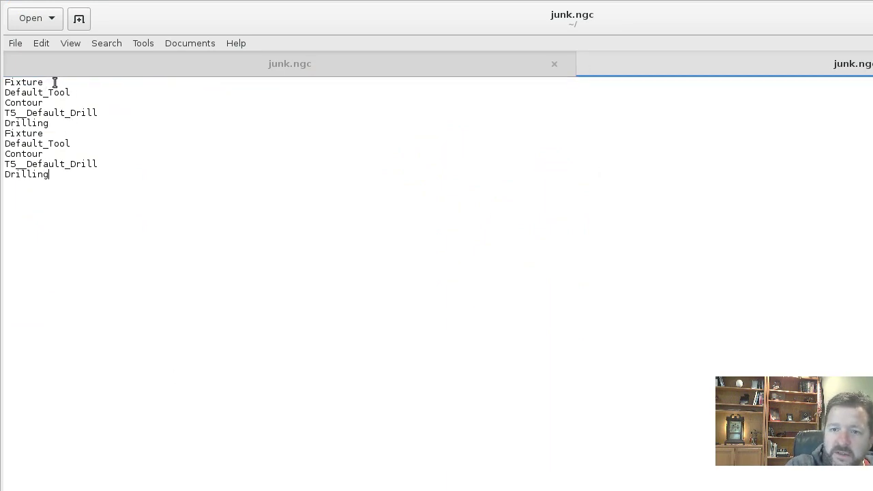
Highlight the first Fixture line in junk.ngc, deselect, and return to FreeCAD.
drag(9, 82, 102, 169)
click(606, 252)
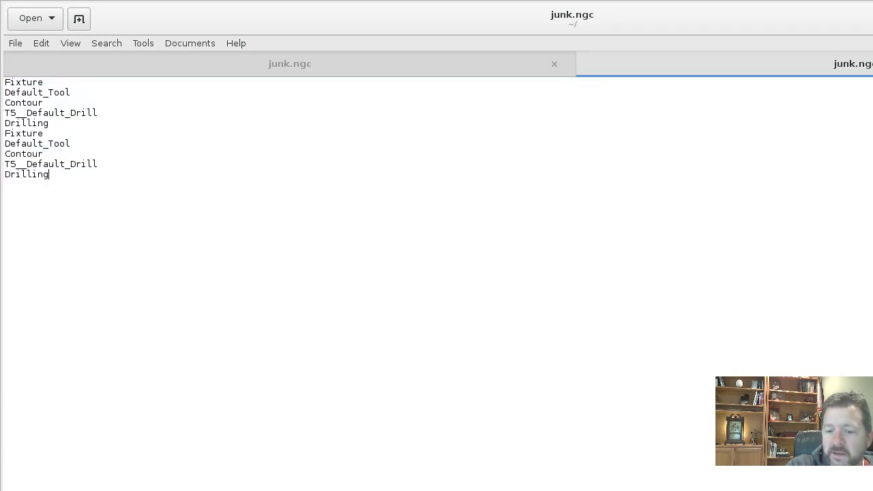
key(alt+Tab)
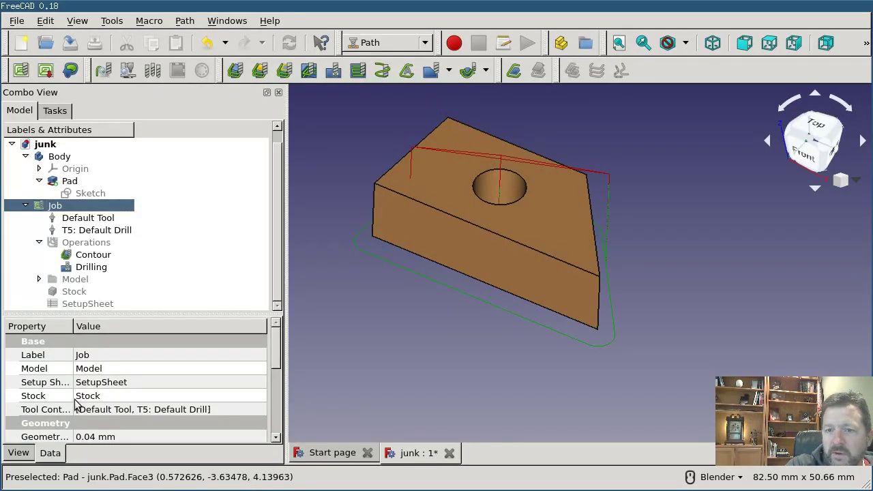
Change the Job's output ordering to Tool and accept.
double_click(105, 207)
click(78, 195)
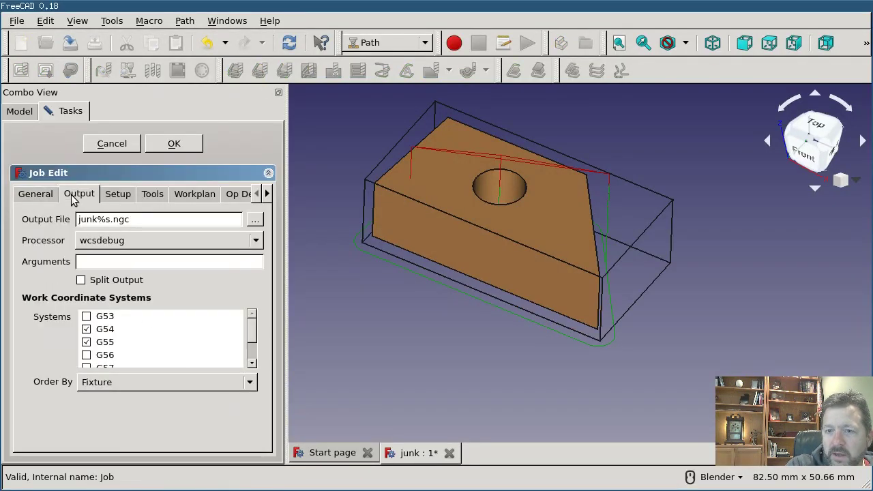
click(135, 384)
click(131, 394)
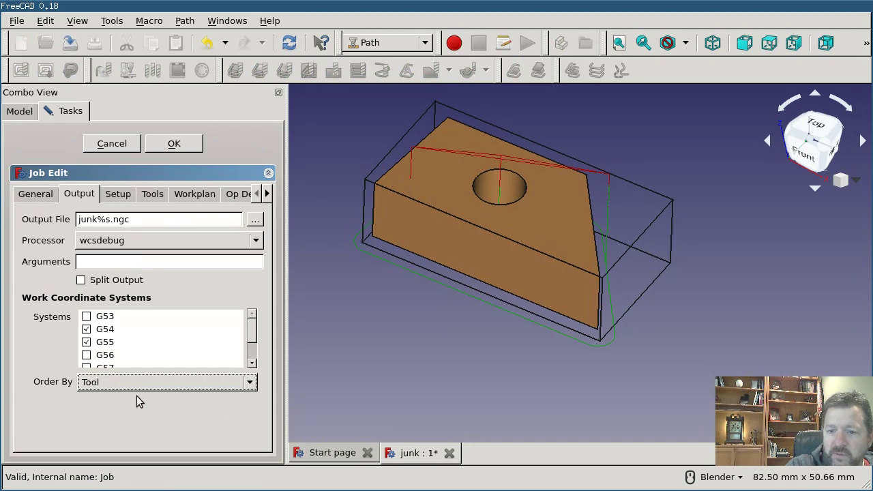
click(179, 144)
Post-process the Job into junk.ngc, replacing the old file, and switch to gedit.
click(46, 70)
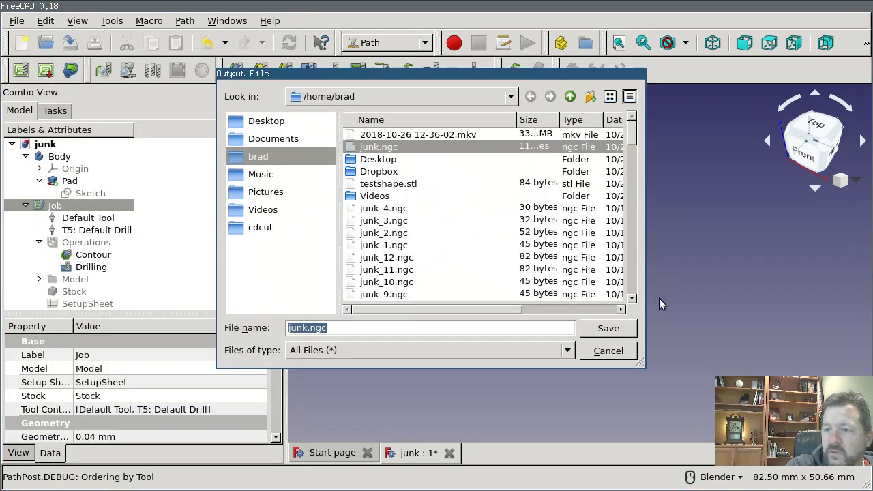
click(606, 328)
click(406, 215)
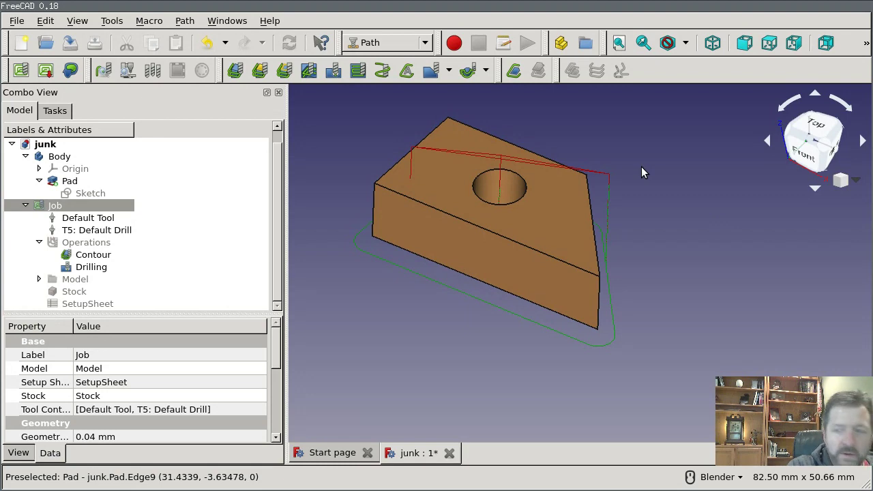
click(405, 164)
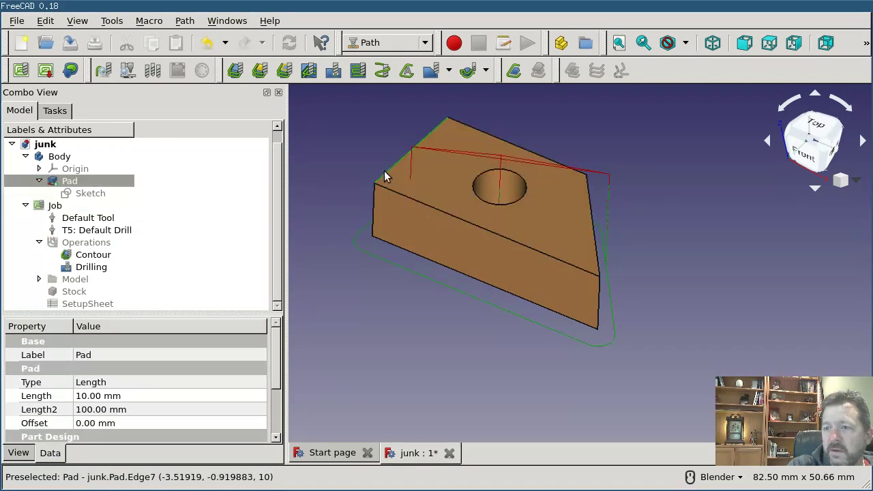
key(alt+Tab)
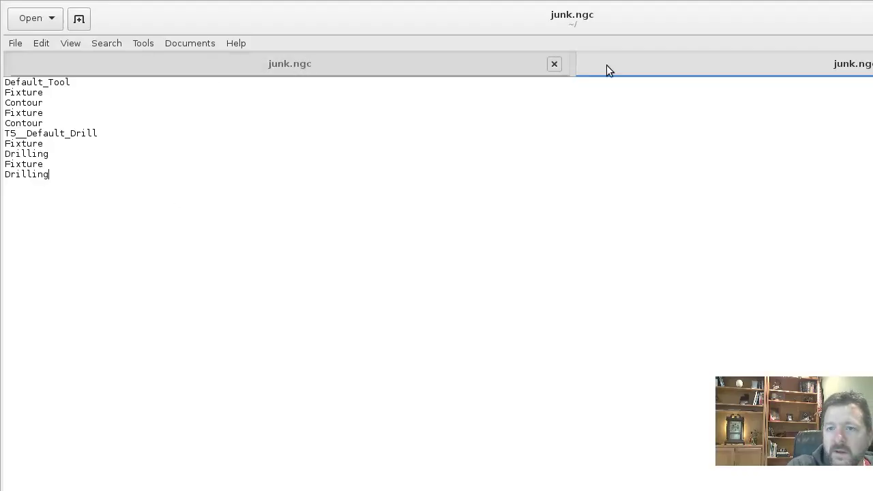
Highlight the Default_Tool line and its following Fixture and Contour lines, then return to FreeCAD.
click(120, 132)
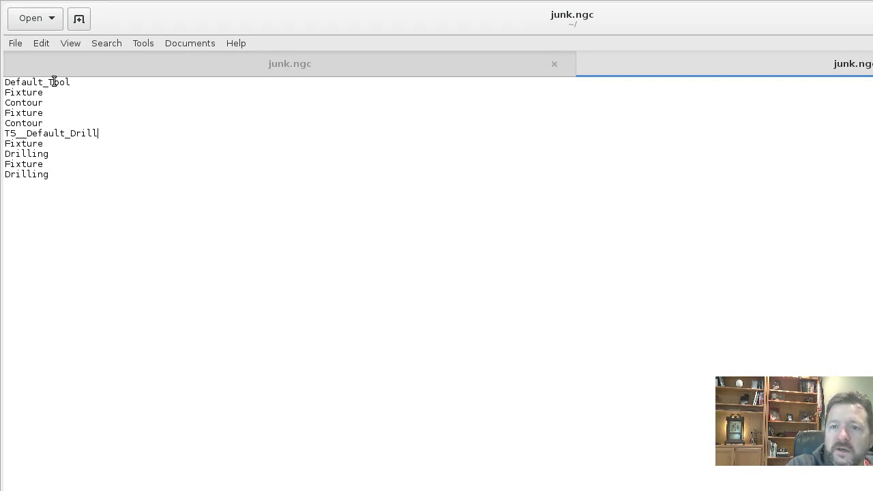
drag(82, 82, 4, 81)
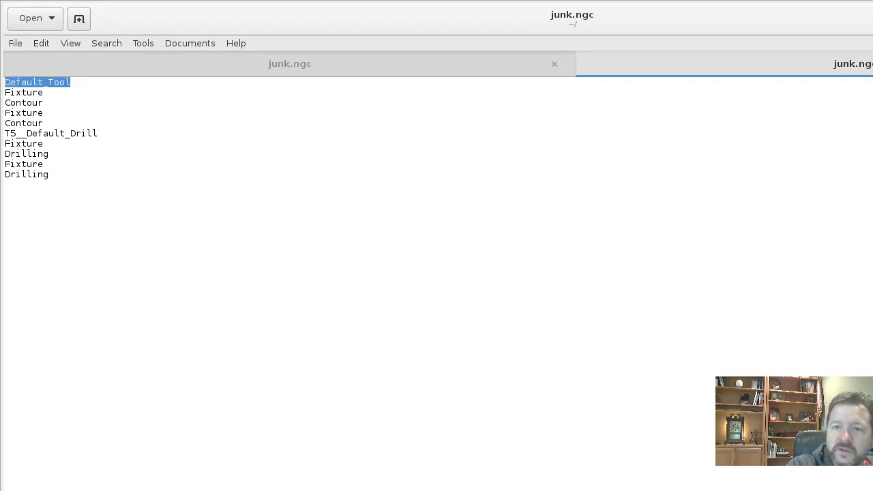
drag(77, 94, 77, 110)
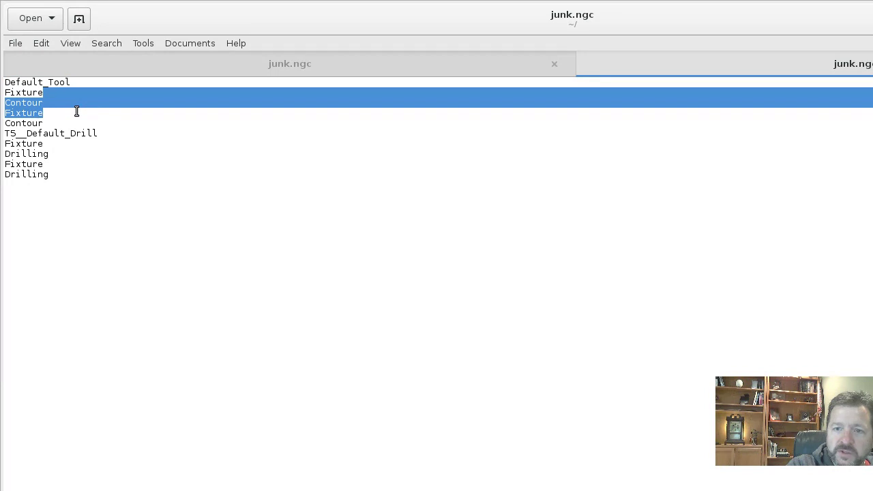
drag(76, 110, 77, 169)
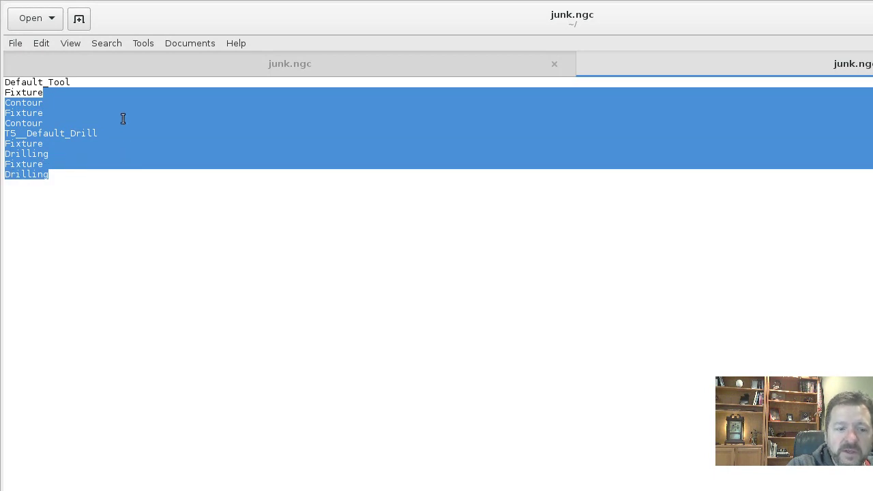
click(83, 257)
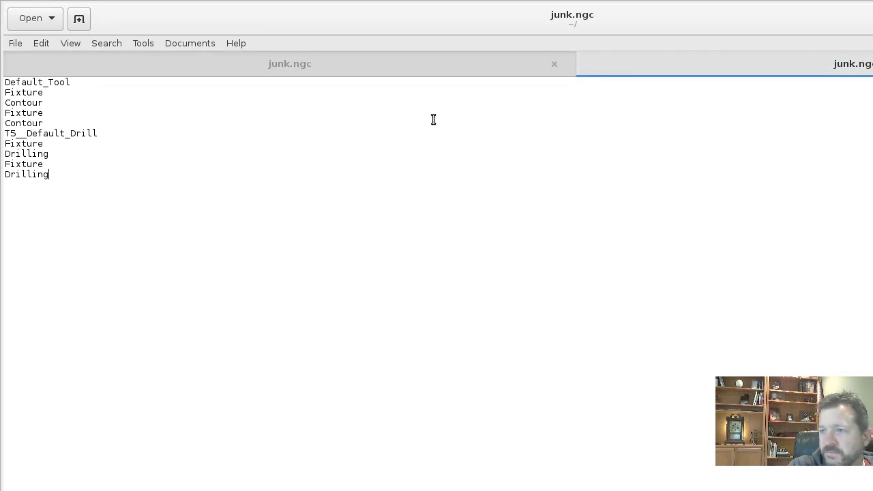
key(alt+Tab)
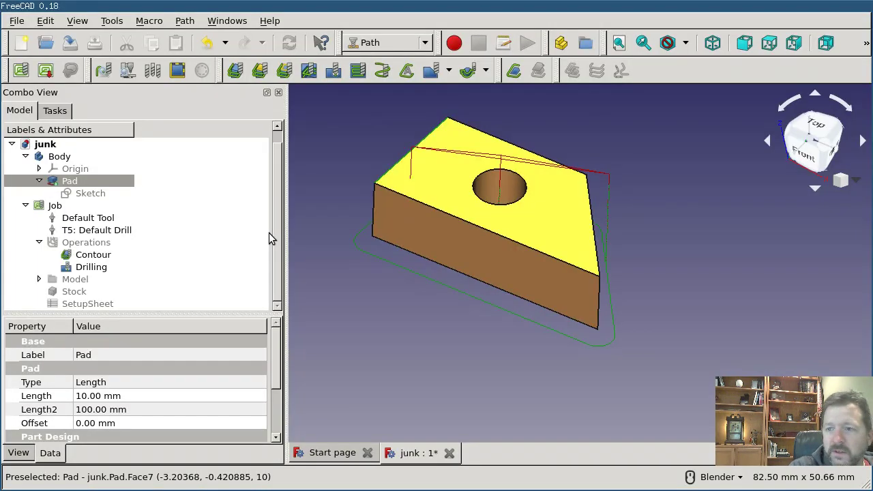
Change the Job's output ordering to Operation and accept.
click(55, 205)
double_click(66, 207)
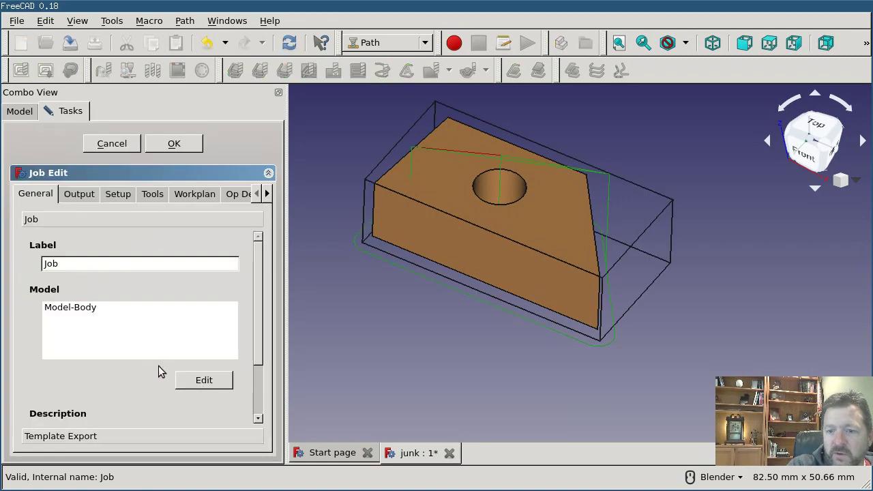
scroll(145, 388, down, 1)
click(84, 193)
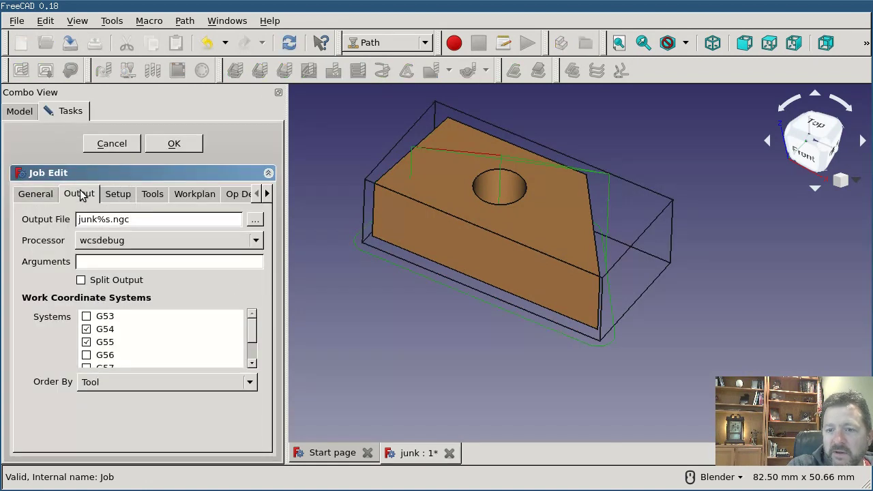
click(94, 382)
click(102, 393)
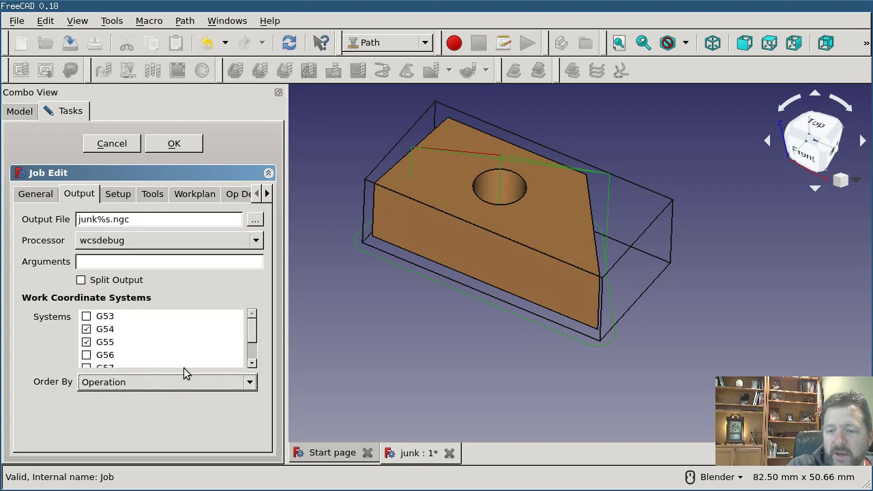
click(178, 145)
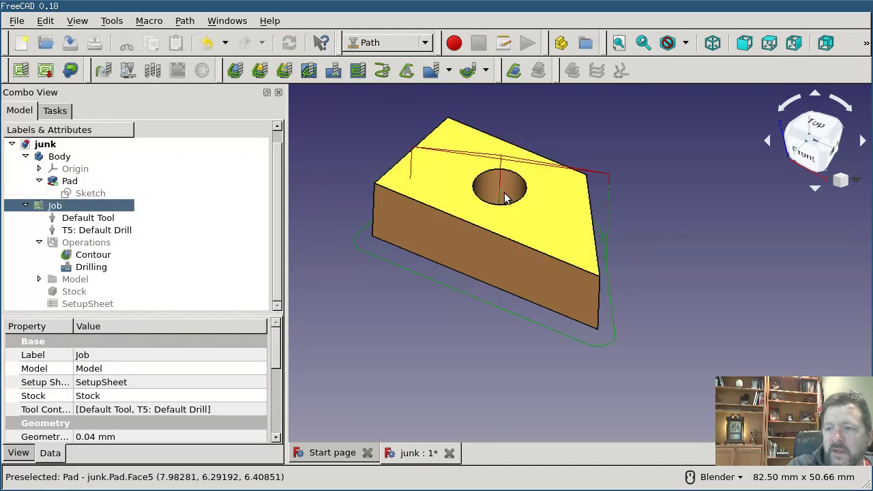
Post-process the Job into junk.ngc, replacing the tool-ordered file, and switch to gedit.
click(68, 206)
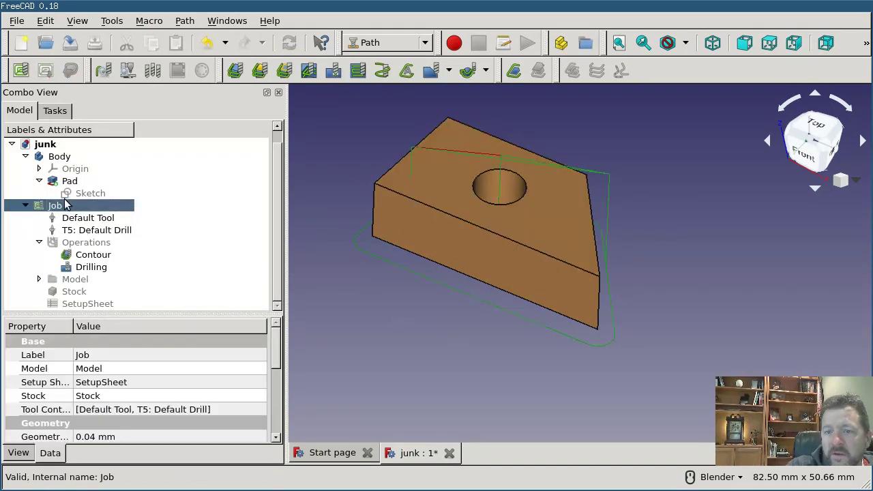
click(46, 70)
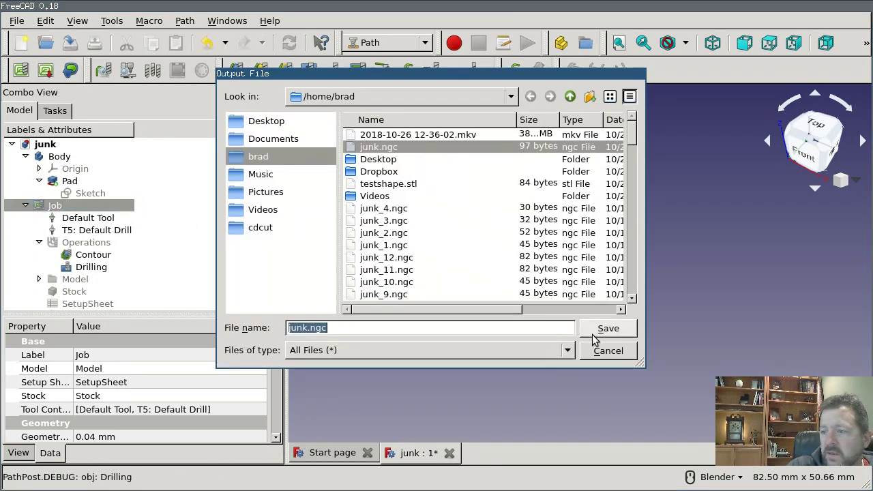
click(600, 330)
click(485, 213)
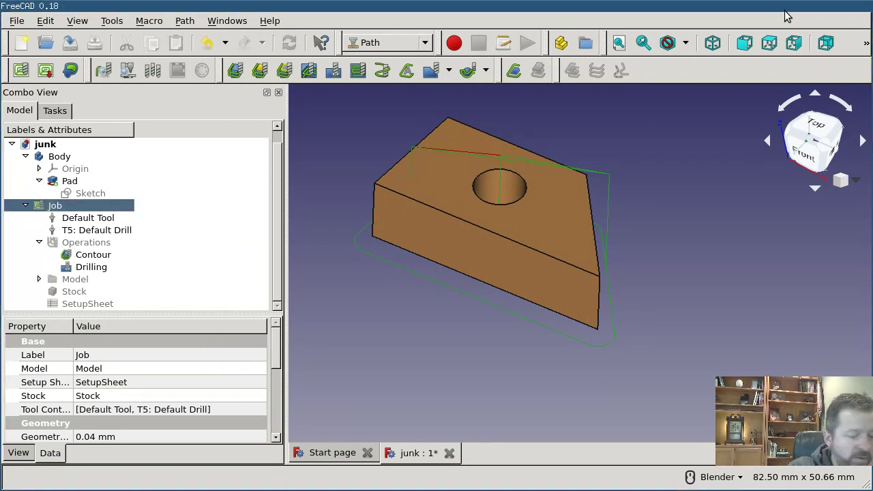
key(alt+Tab)
Reload the operation-ordered junk.ngc in gedit, review it, and return to FreeCAD.
click(870, 90)
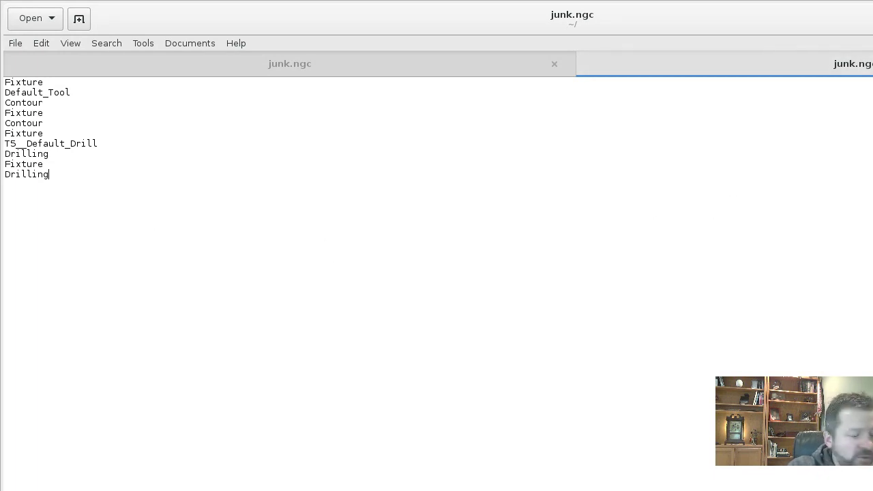
key(alt+Tab)
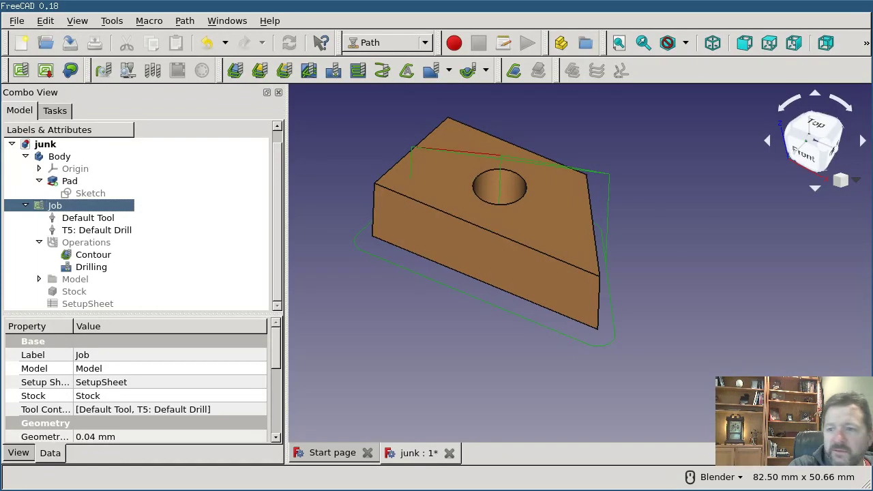
Turn on Split Output in the Job's output settings, keeping G54, G55 and Operation ordering.
double_click(96, 205)
click(86, 198)
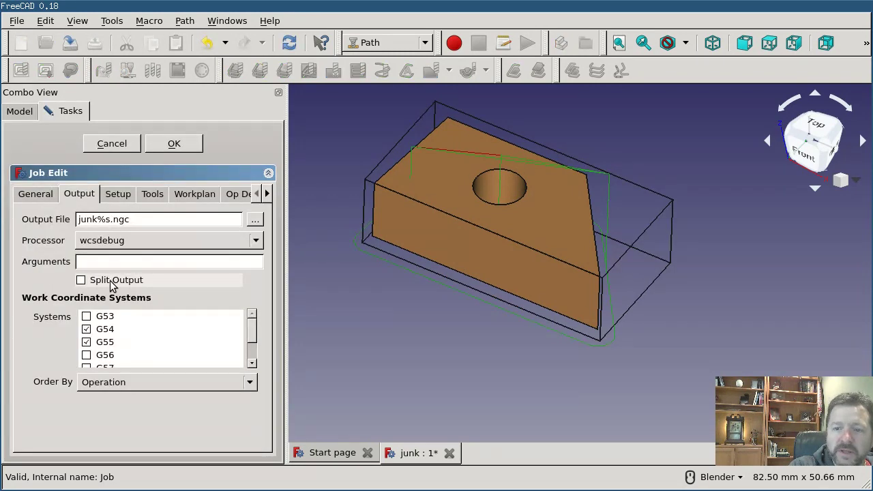
click(81, 281)
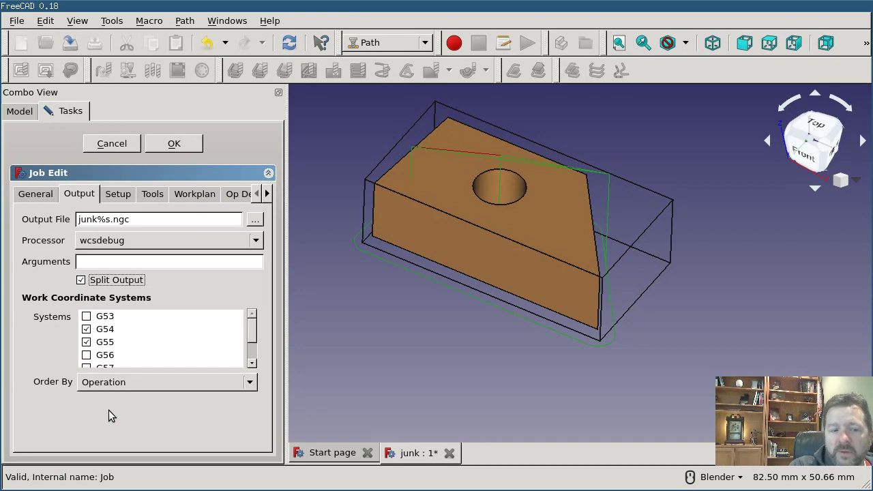
click(186, 143)
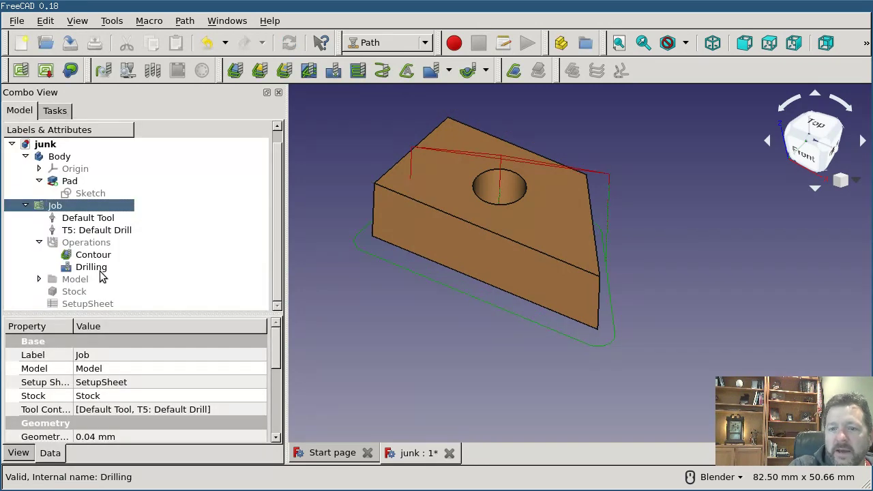
click(92, 257)
click(96, 266)
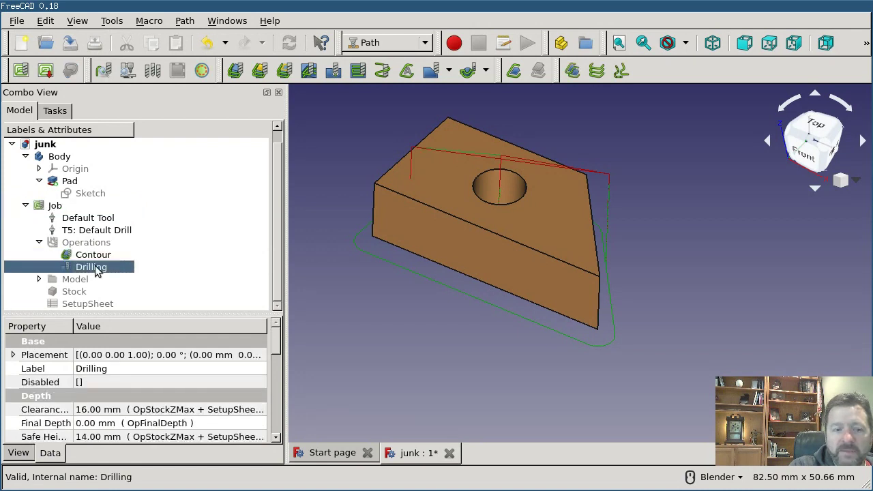
click(101, 258)
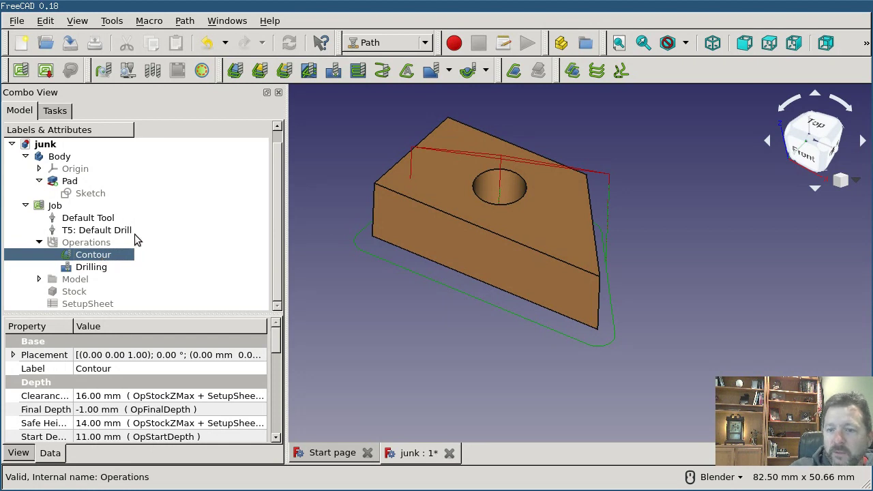
click(64, 212)
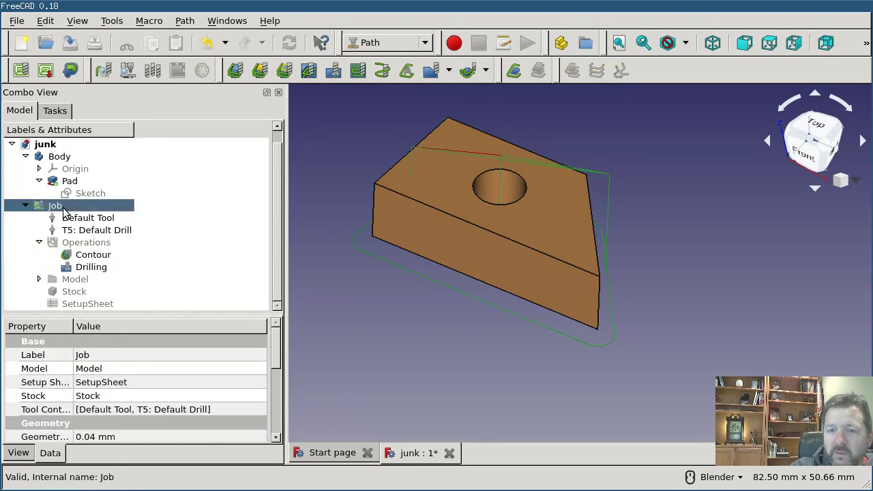
Post-process the job again, saving junk_1.ngc and junk_2.ngc over the existing files.
click(46, 71)
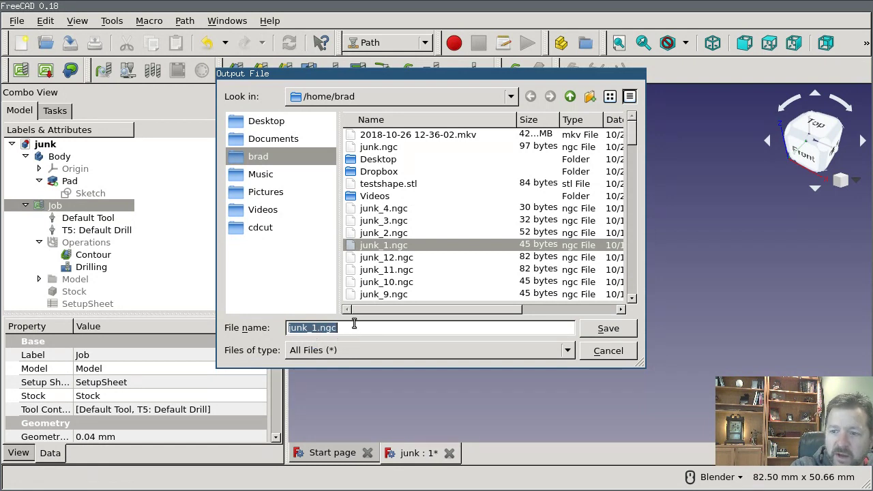
click(608, 330)
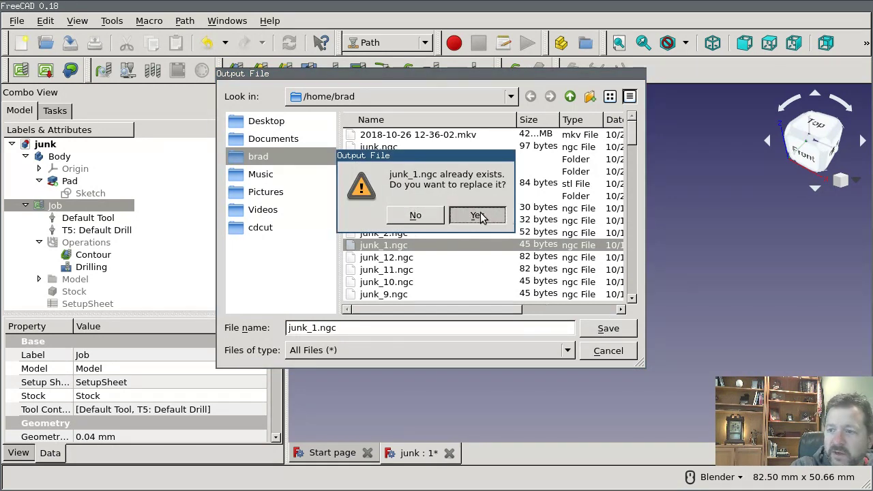
click(477, 216)
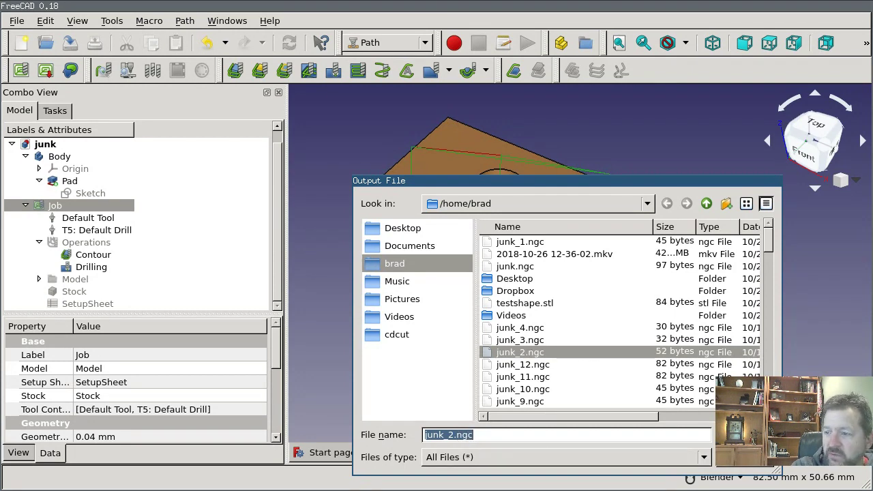
key(Return)
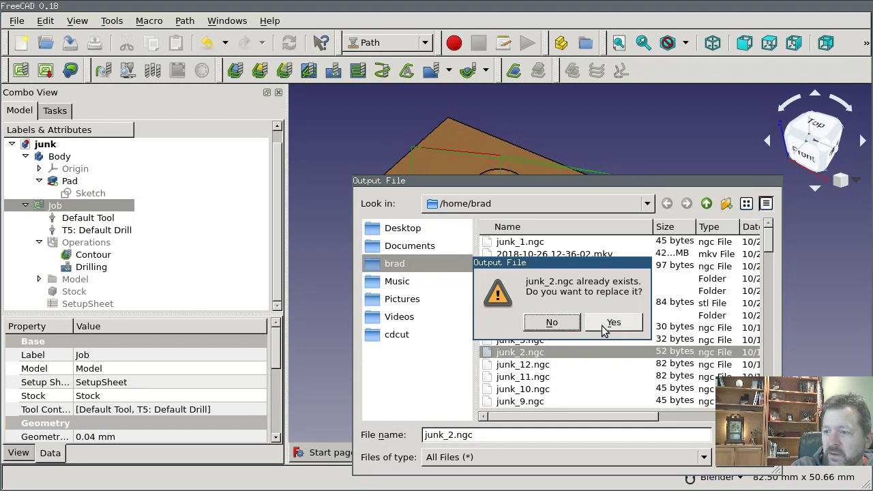
click(608, 323)
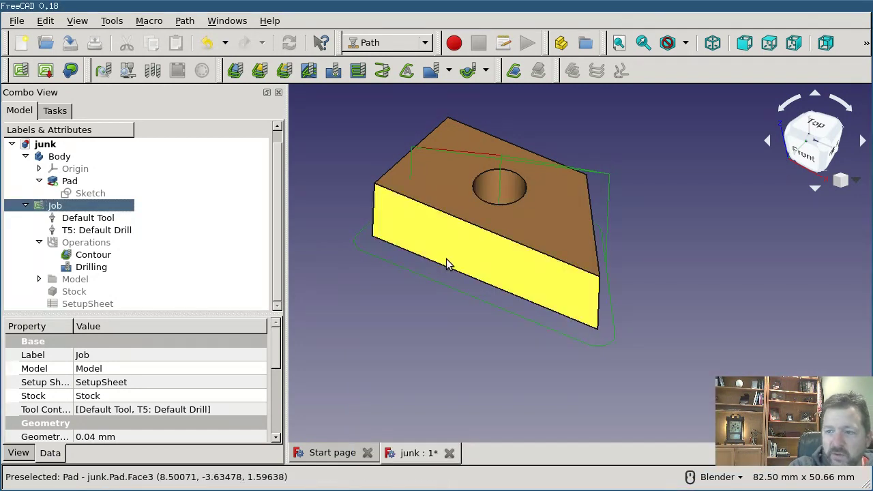
Open junk_1.ngc in gedit and check that it holds only Fixture and Contour lines.
key(alt+Tab)
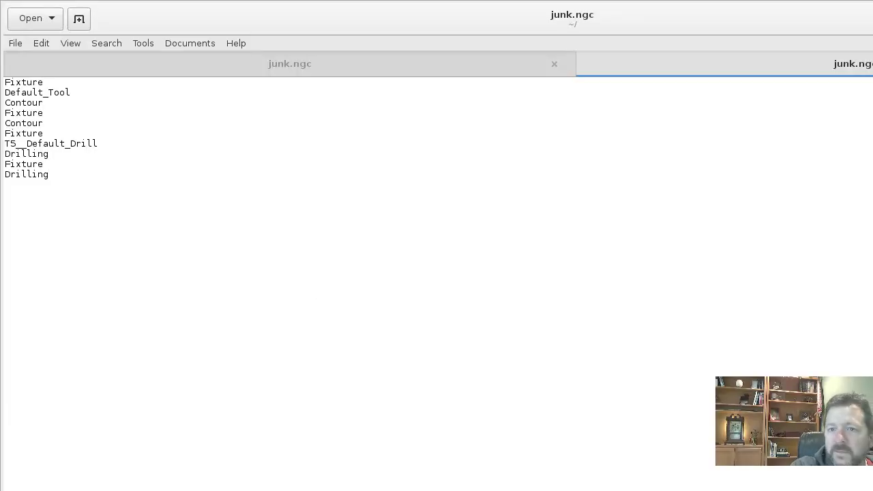
click(29, 22)
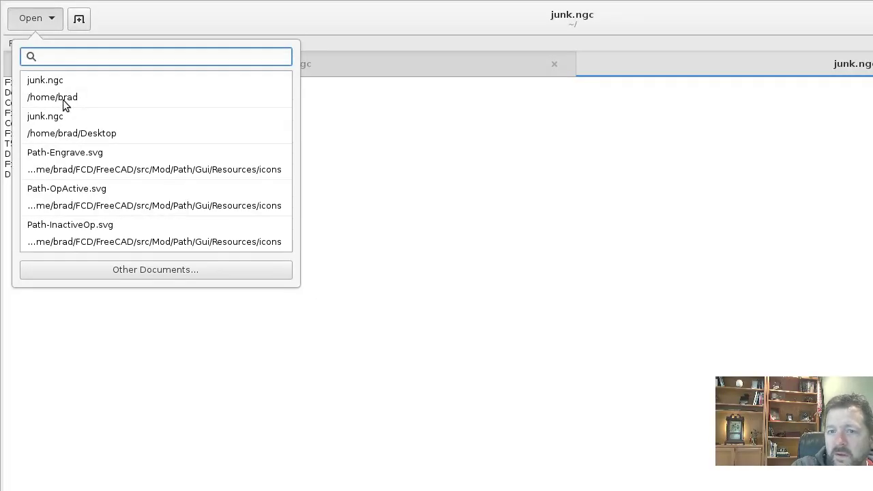
click(174, 267)
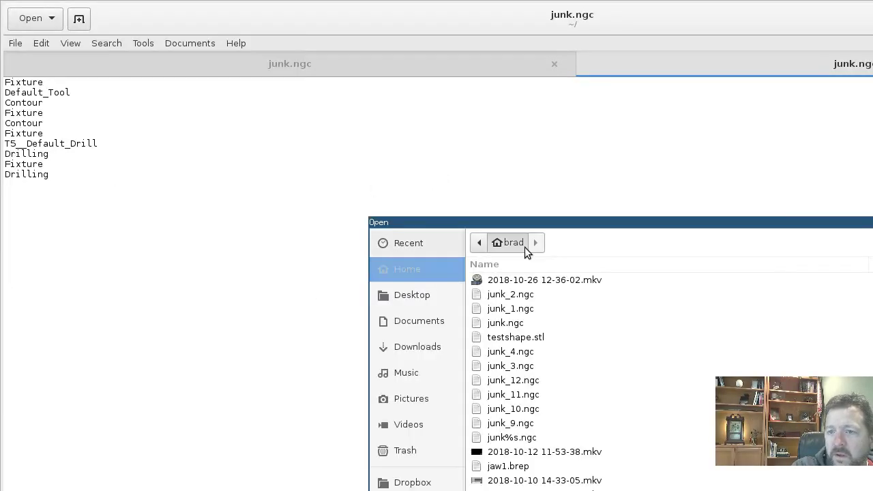
click(531, 308)
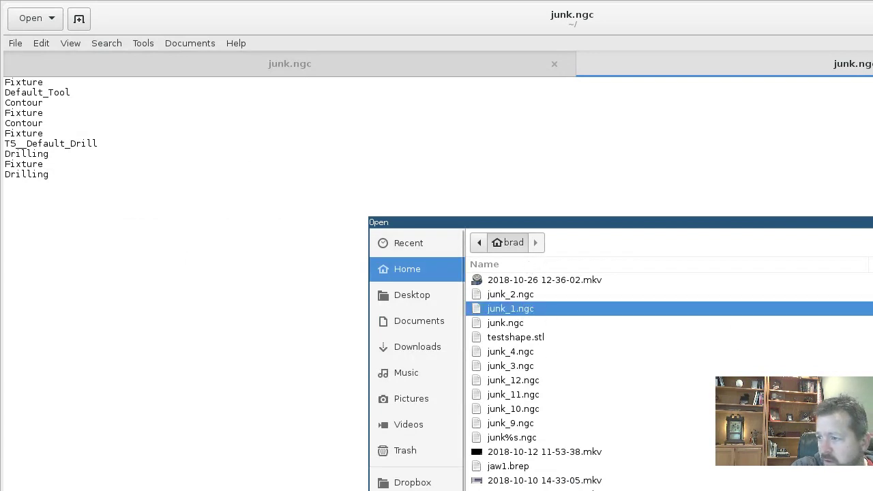
double_click(531, 309)
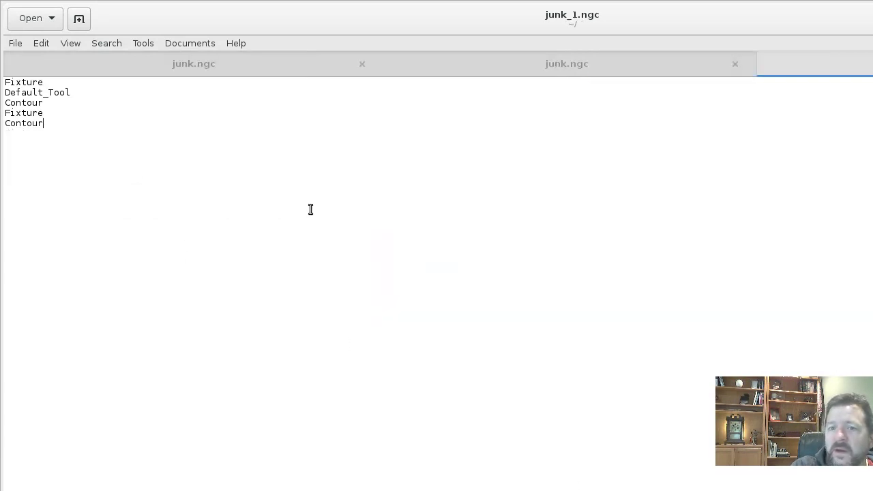
double_click(45, 82)
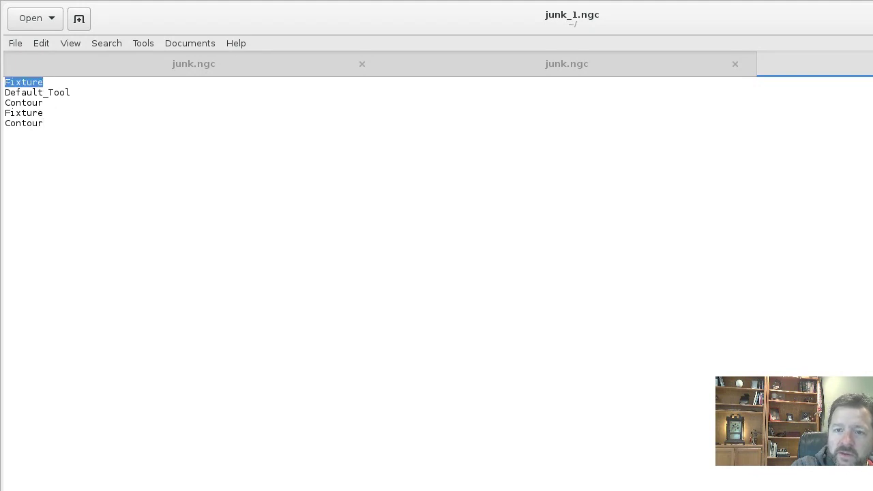
double_click(41, 124)
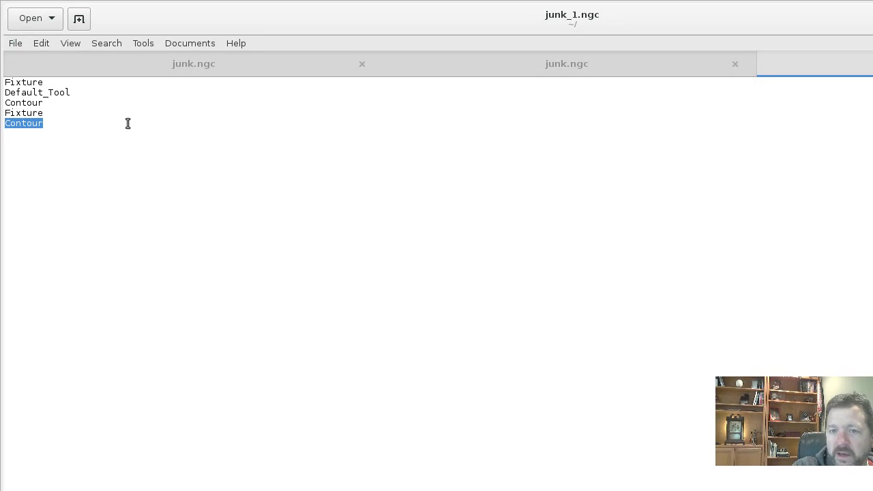
Back in FreeCAD, cancel the Job Edit output settings without changes.
key(alt+Tab)
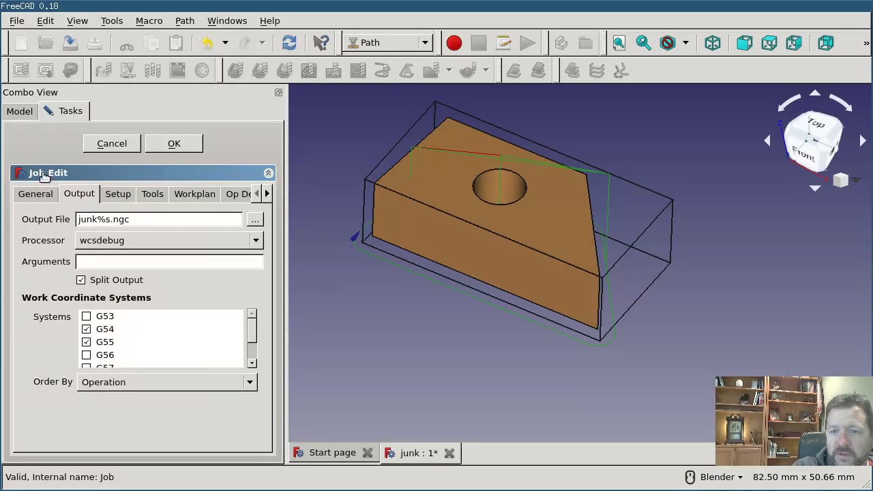
click(117, 145)
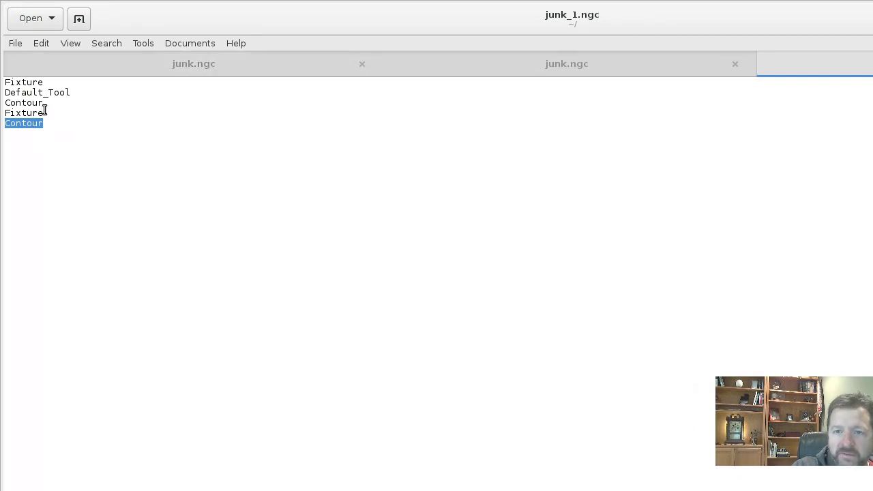
Open junk_2.ngc in a new gedit tab from Other Documents.
click(43, 20)
click(115, 269)
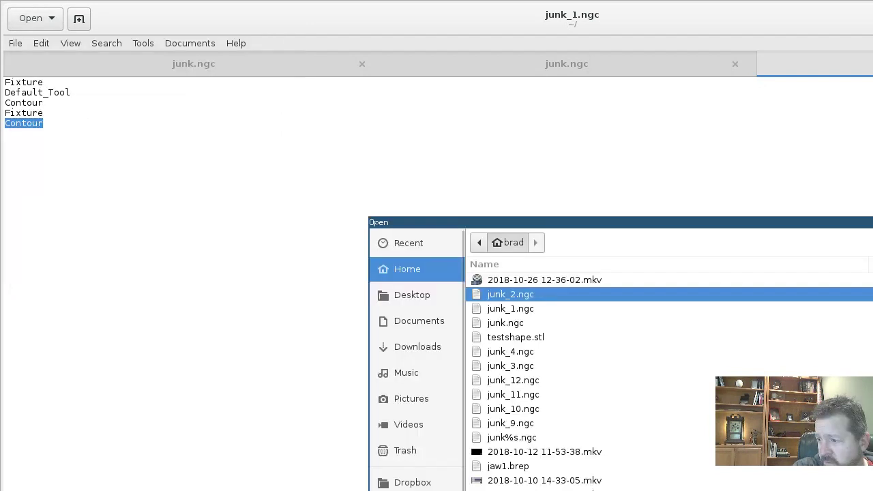
double_click(497, 293)
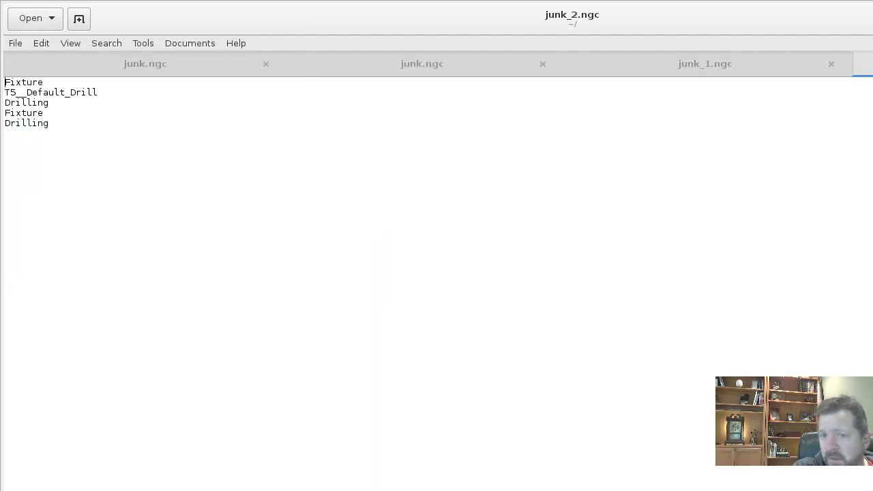
Check the Drilling line under each Fixture line, then return to FreeCAD.
double_click(59, 103)
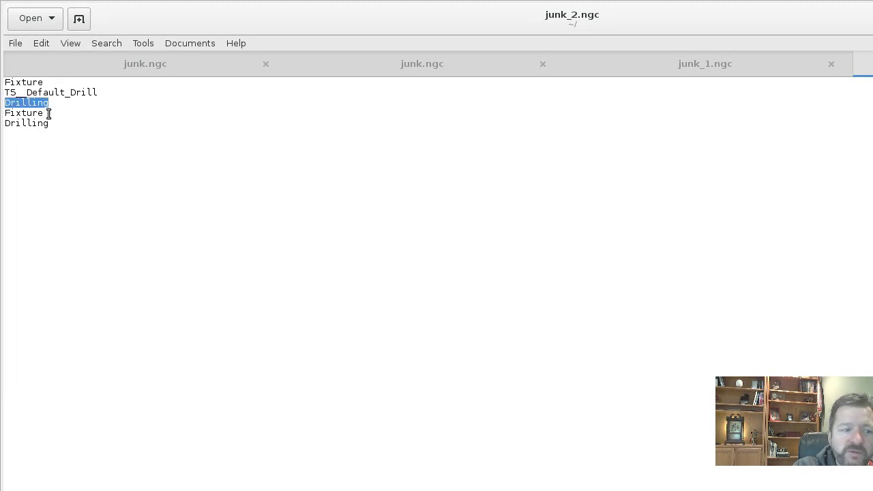
click(54, 113)
drag(68, 126, 14, 112)
click(163, 125)
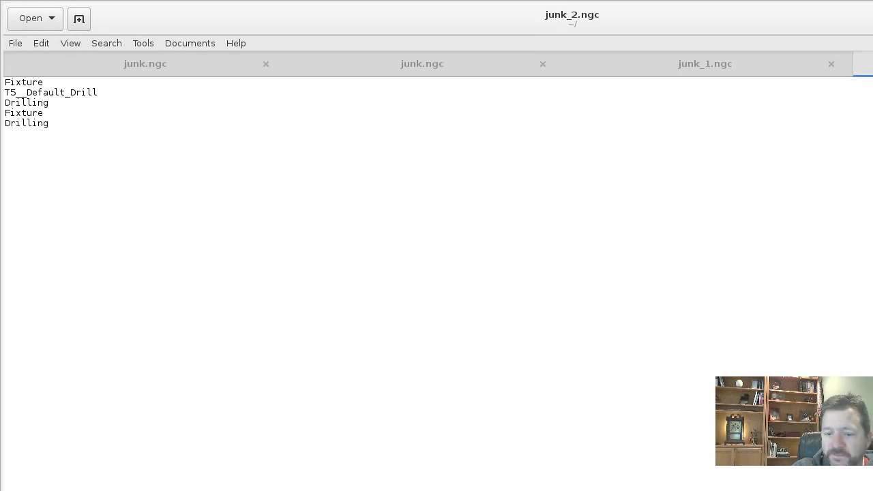
key(alt+Tab)
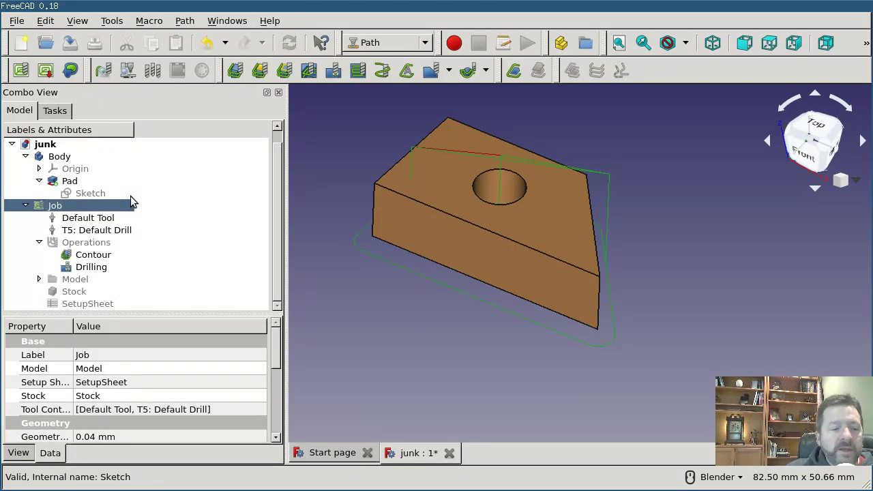